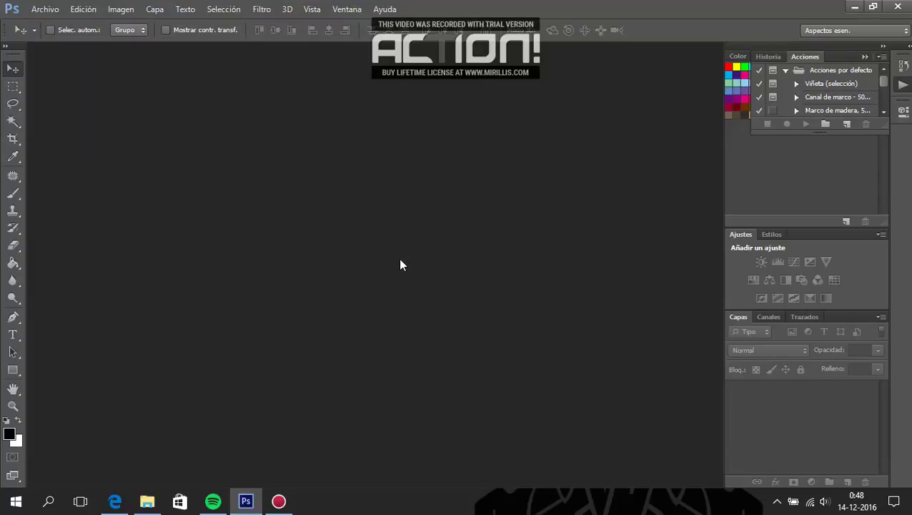
# - Open the photo marcos-reus.jpg from the Imágenes folder
pyautogui.press('XF86AudioLowerVolume')
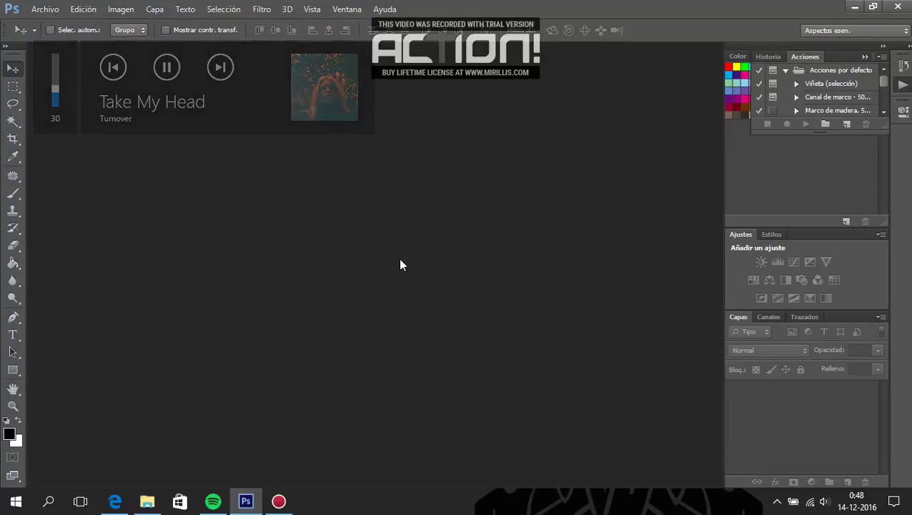
pyautogui.click(44, 8)
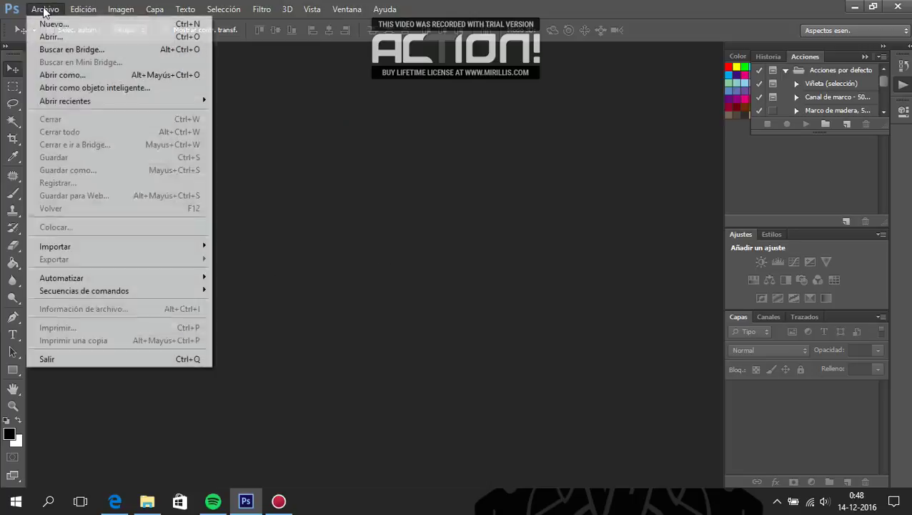
pyautogui.click(106, 41)
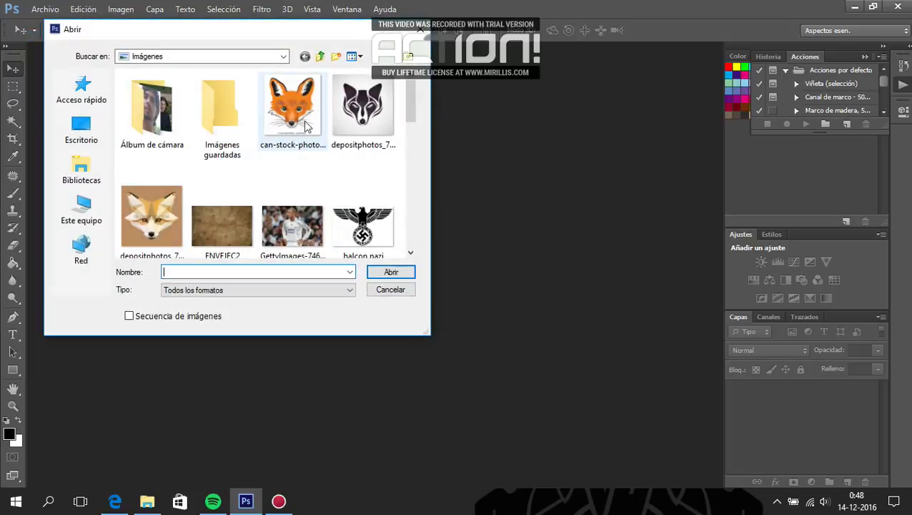
pyautogui.scroll(-2, 406, 154)
pyautogui.scroll(-2, 406, 153)
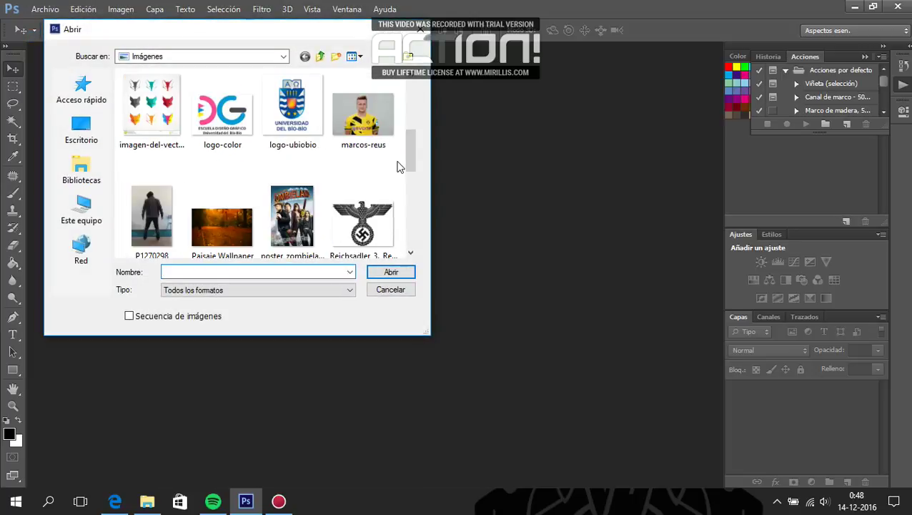
pyautogui.click(369, 122)
pyautogui.click(389, 272)
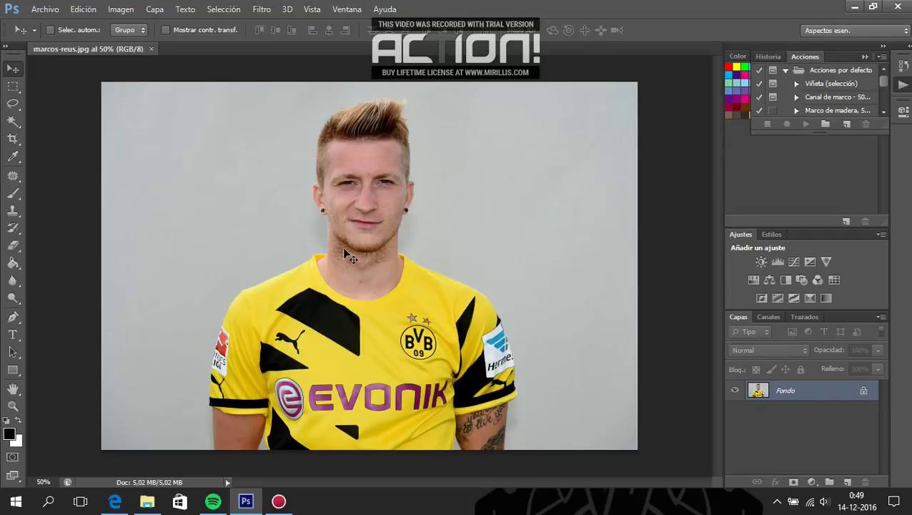
# - Convert the locked Fondo background into a regular layer named Capa 0
pyautogui.doubleClick(864, 392)
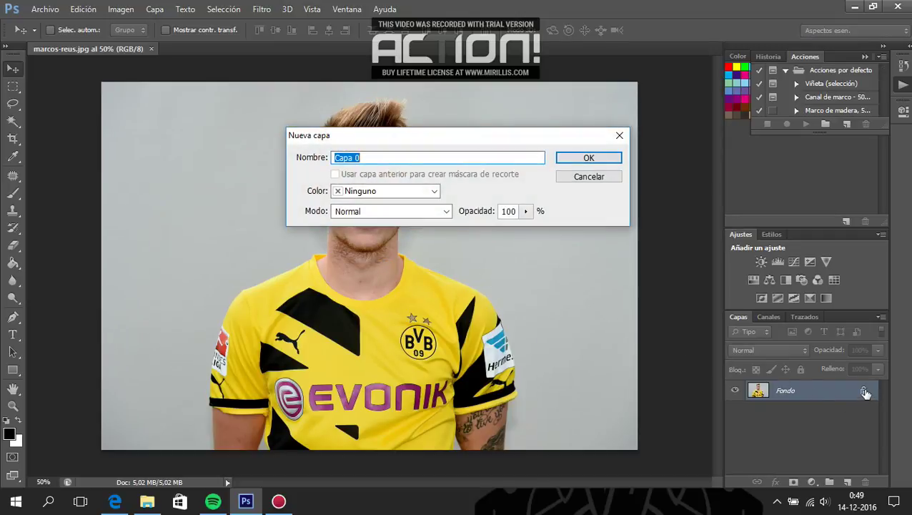
pyautogui.click(606, 156)
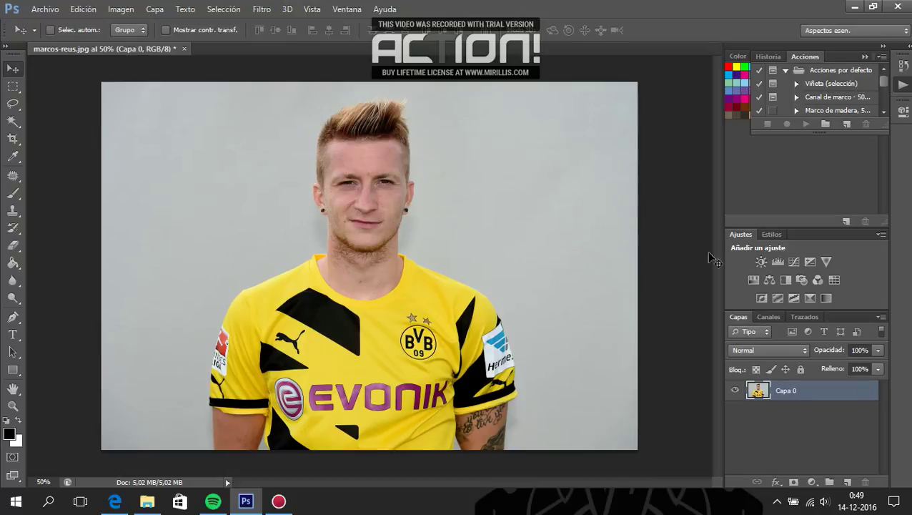
pyautogui.click(224, 11)
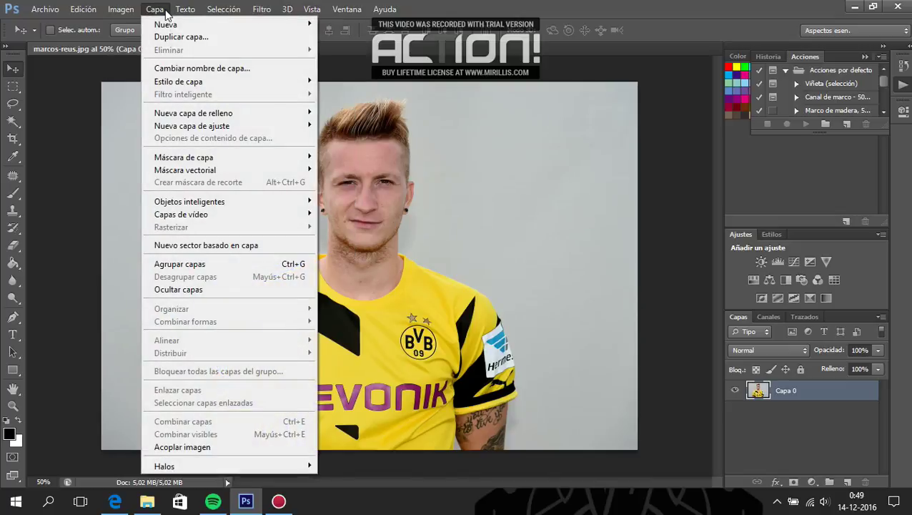
pyautogui.moveTo(191, 126)
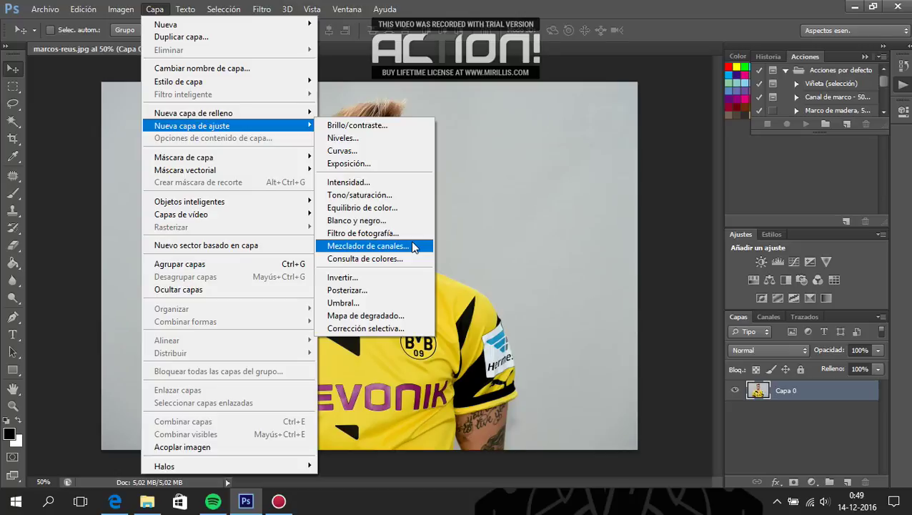
# - Add a monochrome Mezclador de canales layer with Red +36, Green +33, Blue +20
pyautogui.click(386, 247)
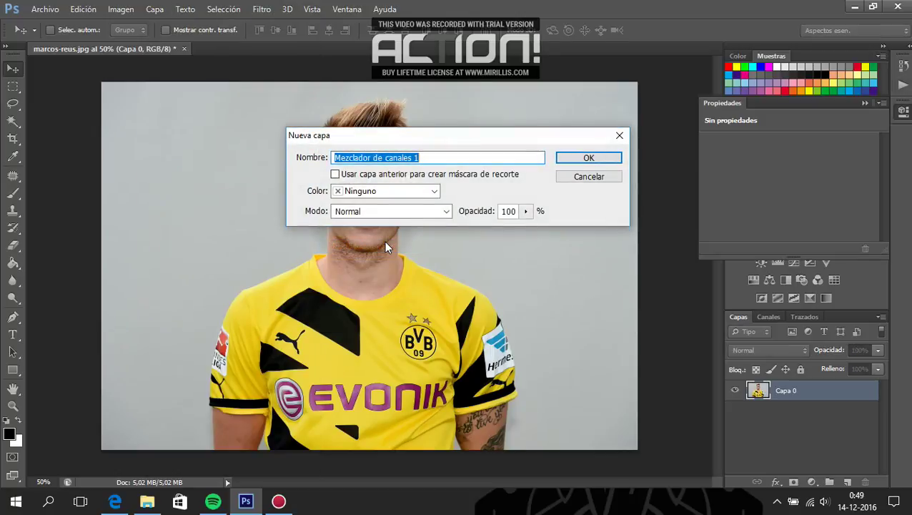
pyautogui.click(587, 159)
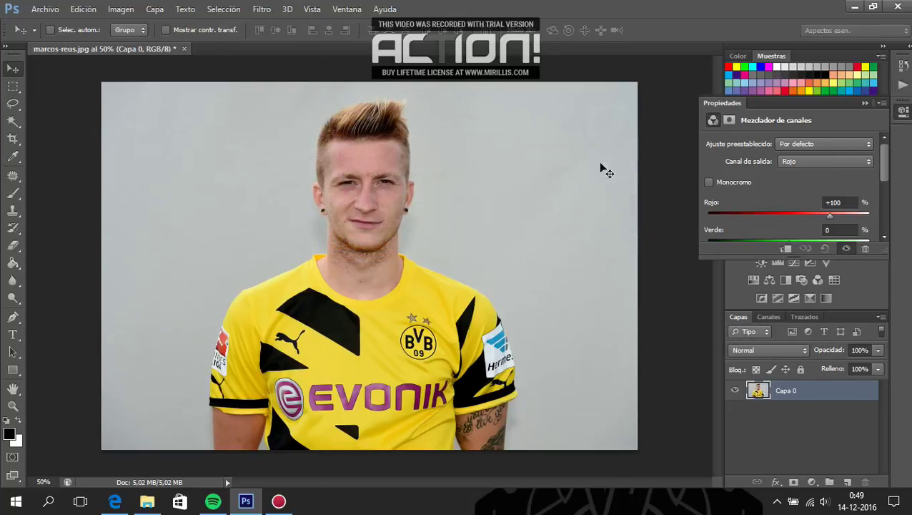
pyautogui.click(724, 181)
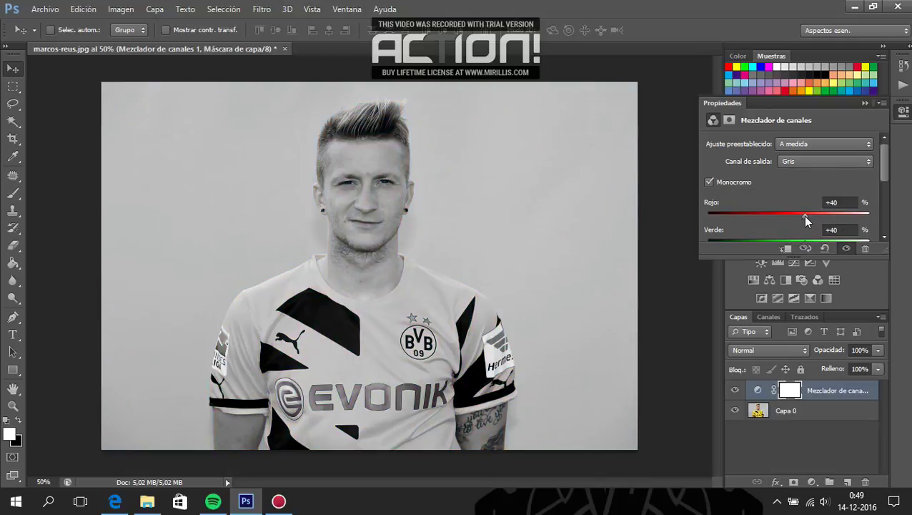
pyautogui.moveTo(804, 216); pyautogui.dragTo(804, 219)
pyautogui.scroll(-1, 825, 229)
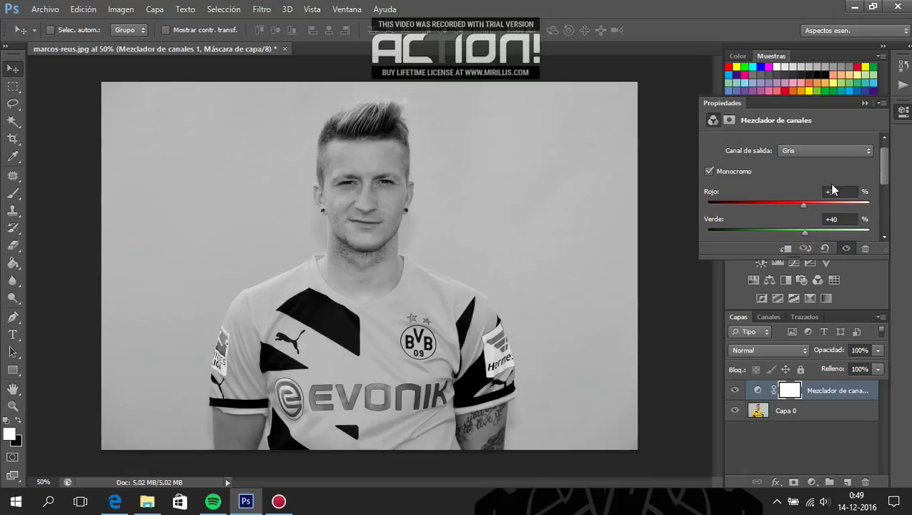
pyautogui.scroll(-2, 813, 198)
pyautogui.moveTo(805, 213); pyautogui.dragTo(802, 213)
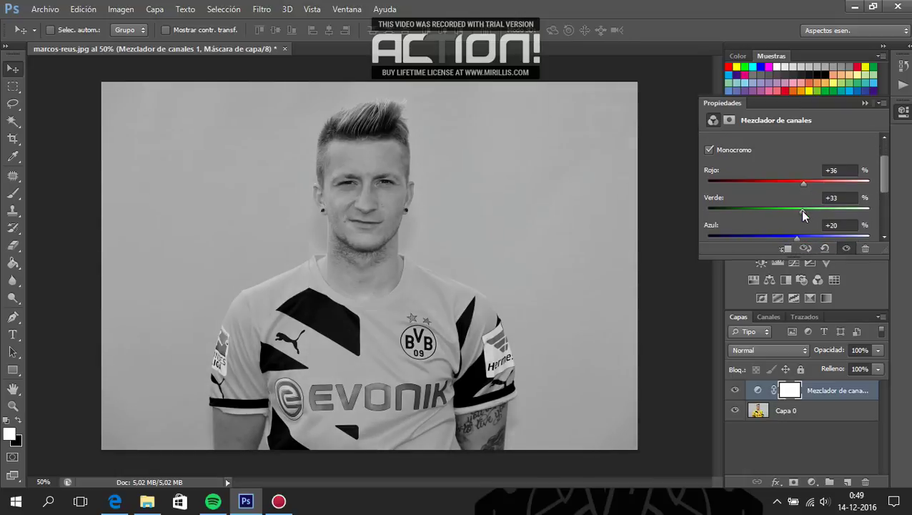
pyautogui.scroll(-1, 866, 154)
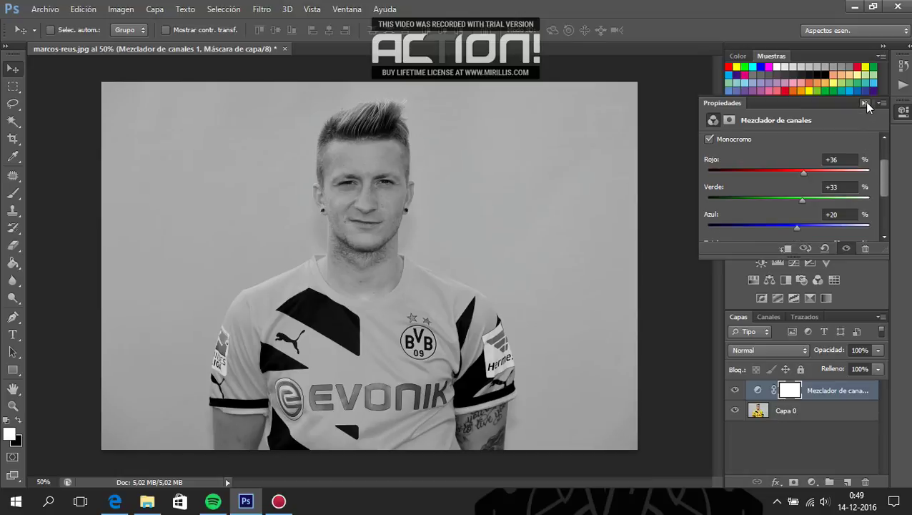
pyautogui.click(863, 103)
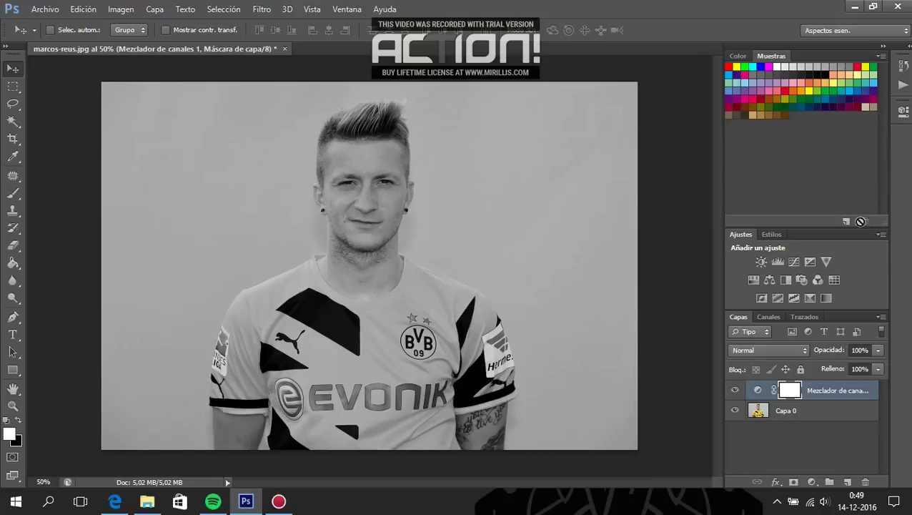
# - Duplicate the Channel Mixer layer twice to make three copies
pyautogui.moveTo(833, 395); pyautogui.dragTo(847, 482)
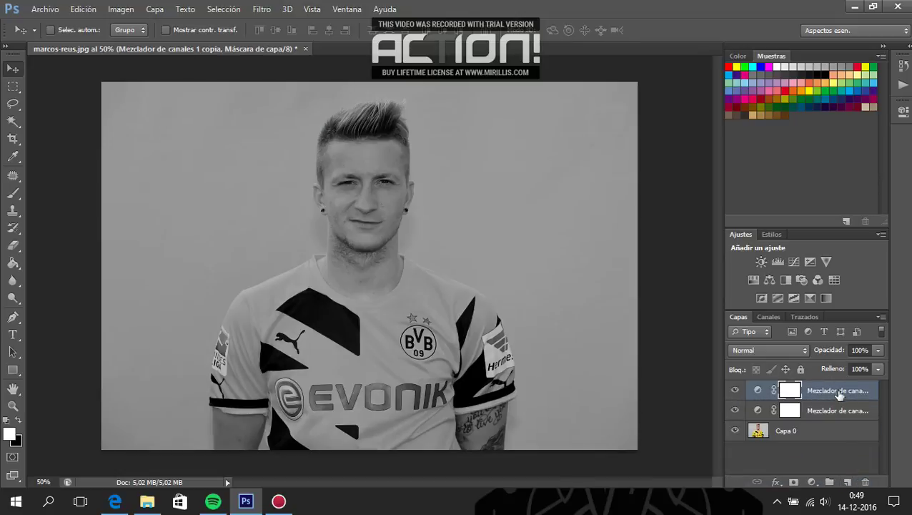
pyautogui.moveTo(837, 389); pyautogui.dragTo(847, 482)
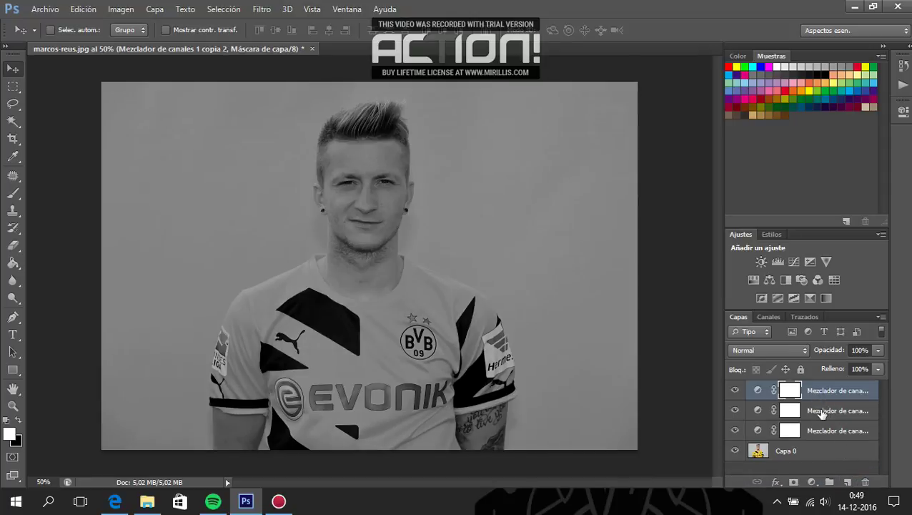
pyautogui.click(826, 414)
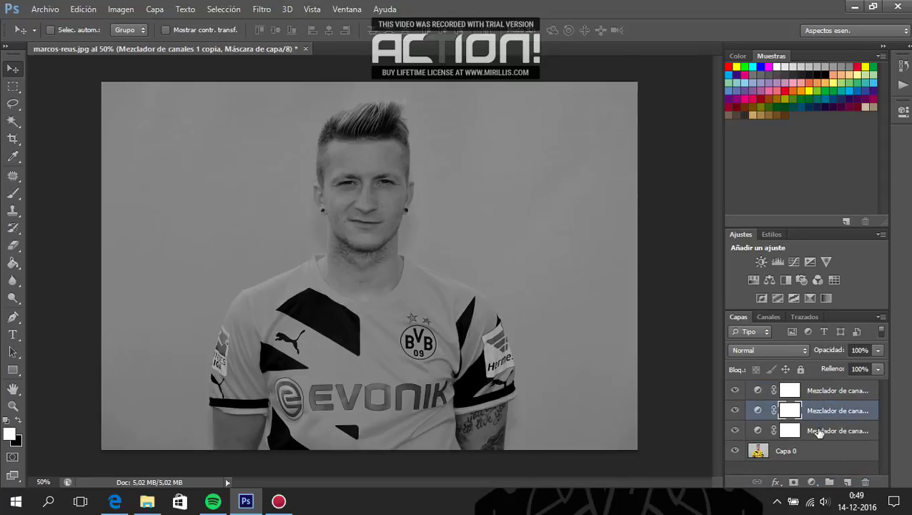
pyautogui.click(814, 431)
# - Set the top copy's blend mode to Luz suave and the middle copy's to Trama
pyautogui.click(831, 391)
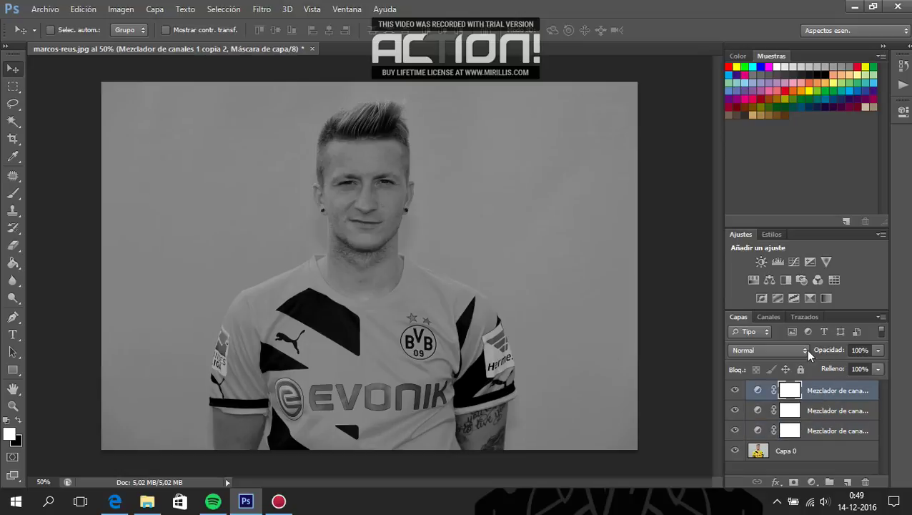
pyautogui.click(805, 349)
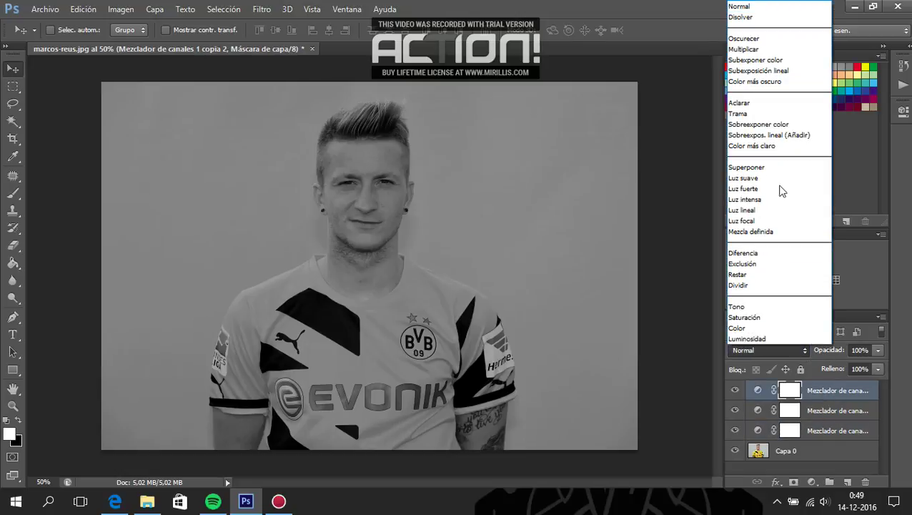
pyautogui.click(783, 178)
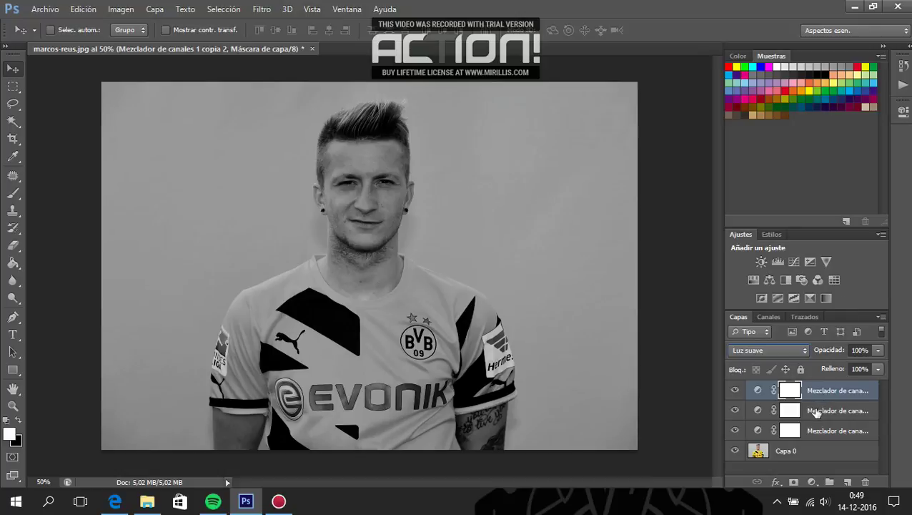
pyautogui.click(816, 412)
pyautogui.click(791, 348)
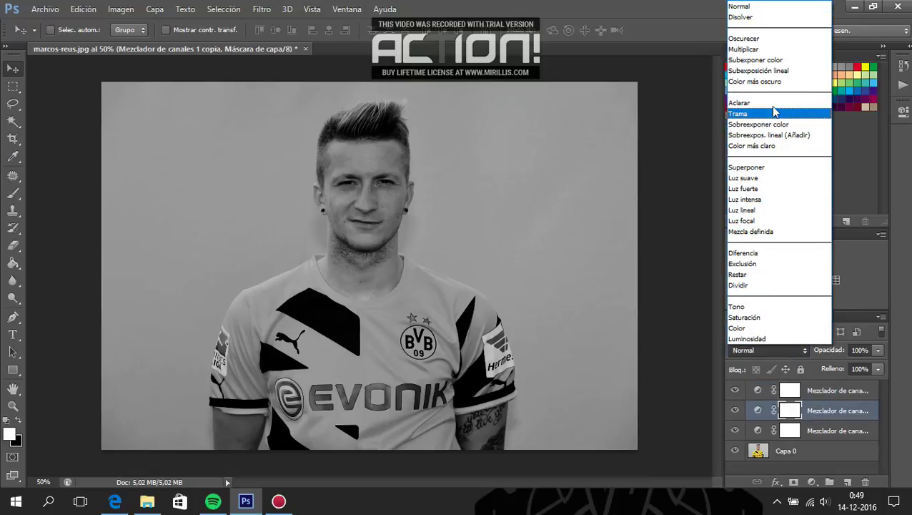
pyautogui.click(773, 113)
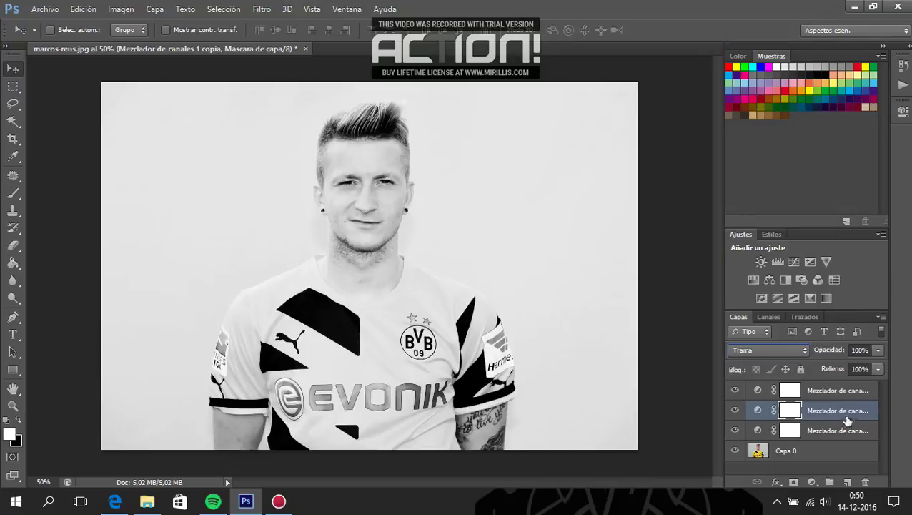
# - Hide the top two Channel Mixer layers, keeping only the bottom one visible
pyautogui.click(824, 431)
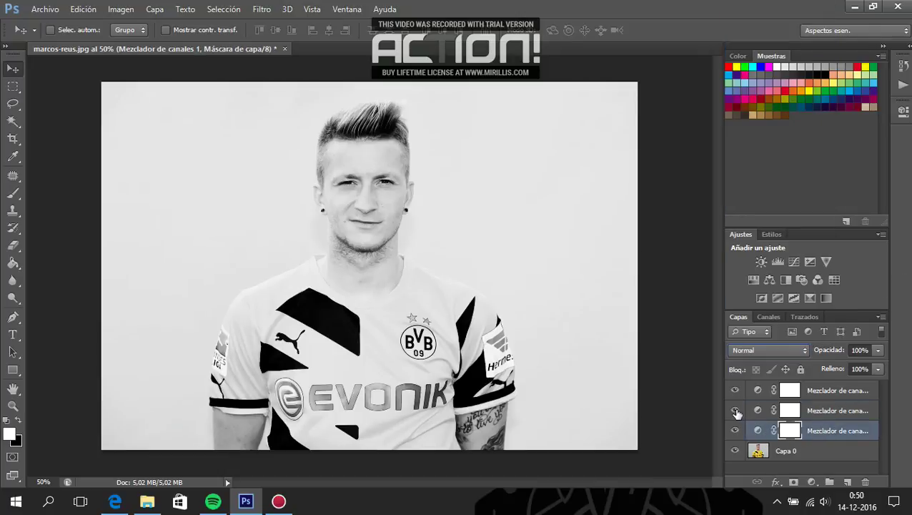
pyautogui.click(735, 410)
pyautogui.click(735, 390)
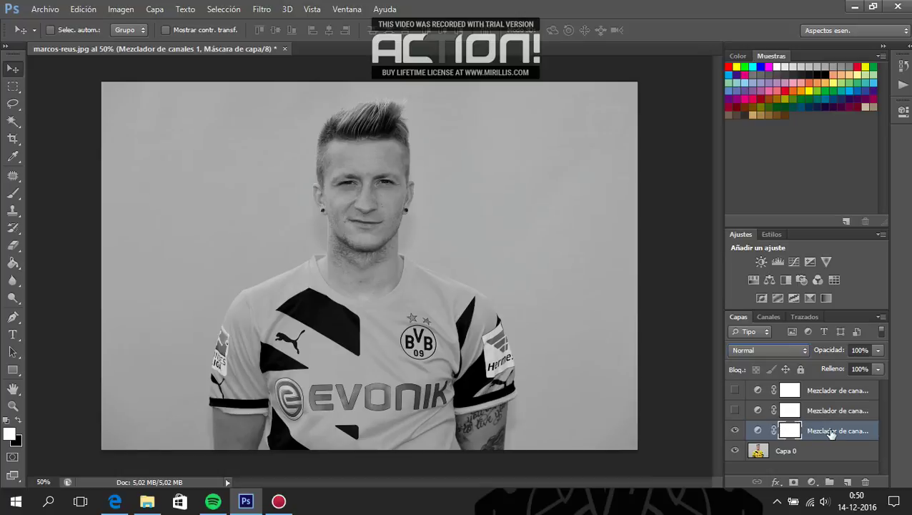
# - Lower the bottom Channel Mixer layer's opacity to 31%
pyautogui.click(875, 349)
pyautogui.moveTo(856, 363); pyautogui.dragTo(850, 365)
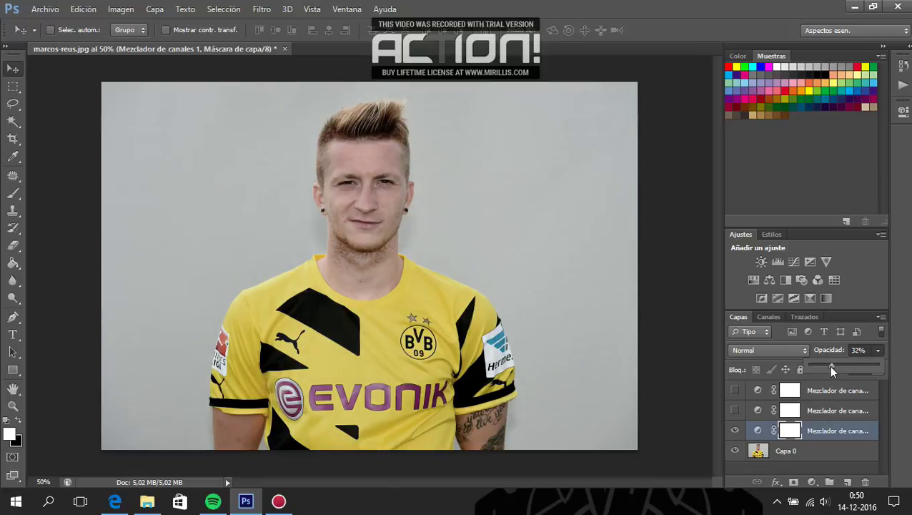
pyautogui.moveTo(831, 369); pyautogui.dragTo(829, 369)
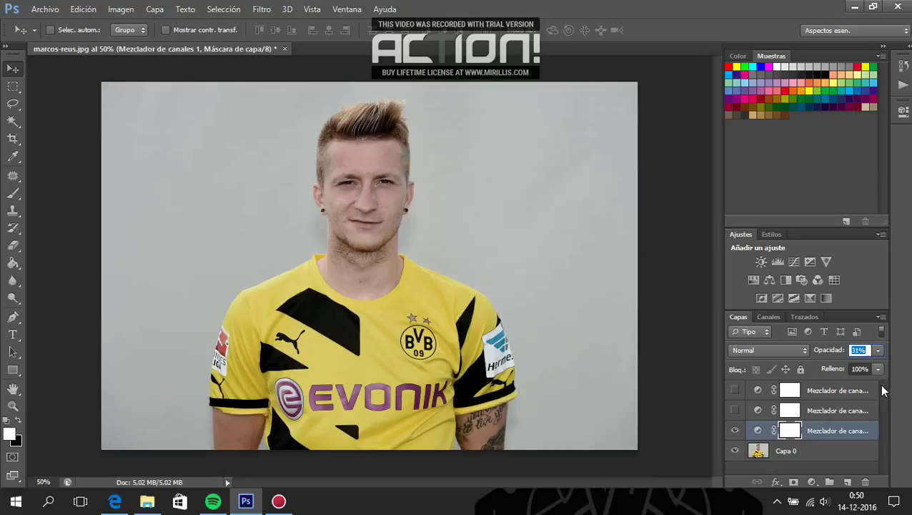
# - Show the middle Trama layer again at 14% opacity
pyautogui.click(822, 413)
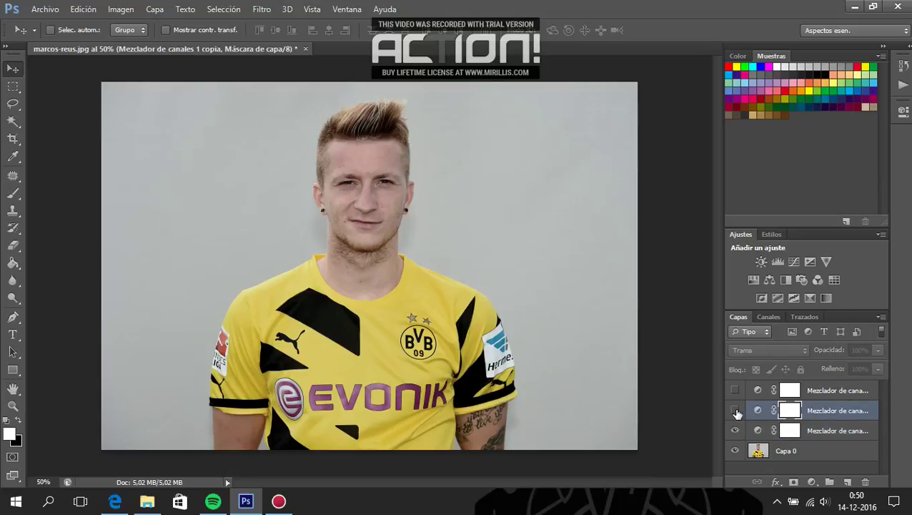
pyautogui.click(735, 410)
pyautogui.click(877, 350)
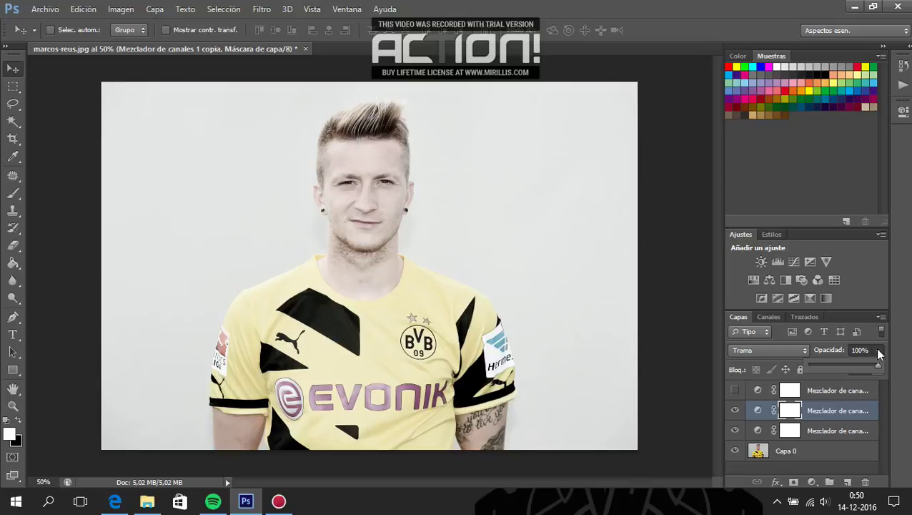
pyautogui.moveTo(855, 368); pyautogui.dragTo(819, 364)
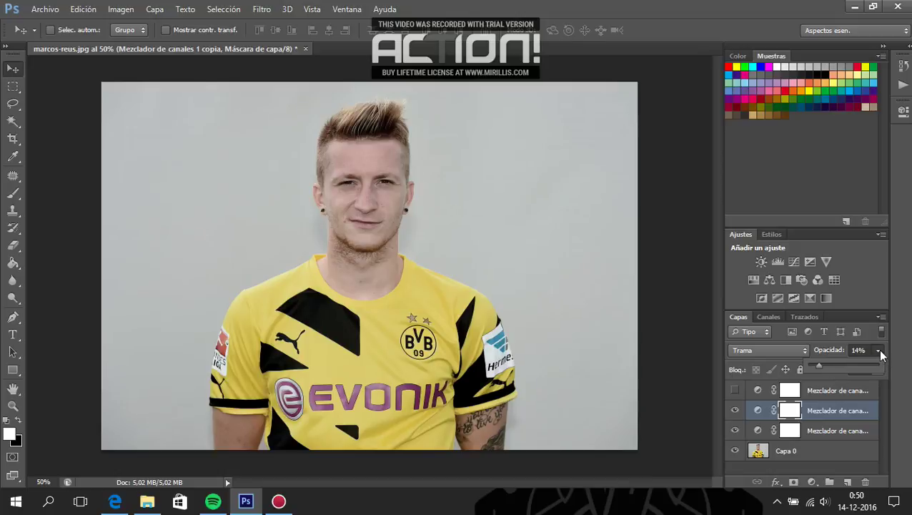
pyautogui.click(879, 350)
# - Show the top Luz suave layer again at 30% opacity
pyautogui.click(831, 394)
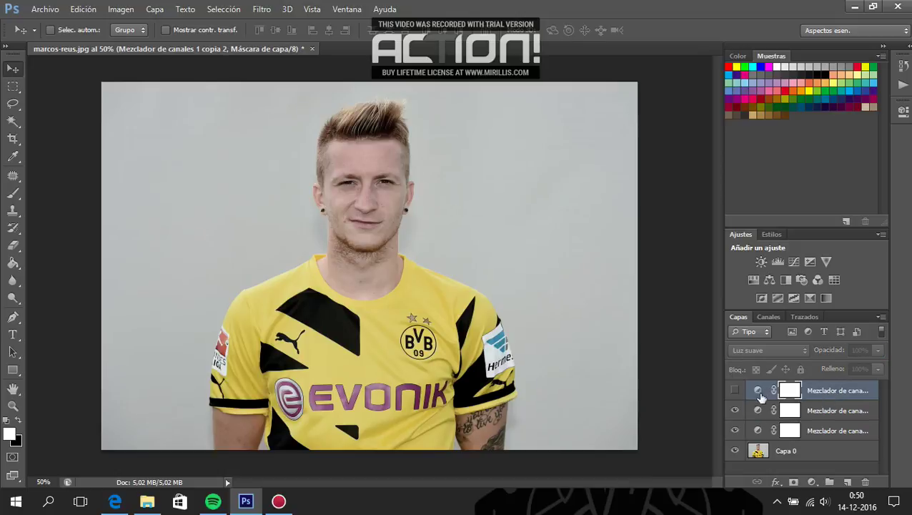
pyautogui.click(736, 390)
pyautogui.moveTo(879, 351); pyautogui.dragTo(840, 365)
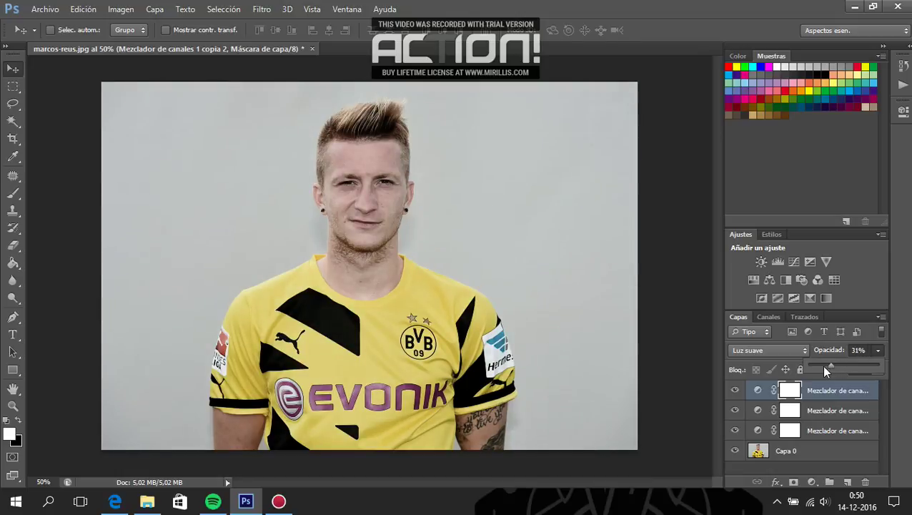
pyautogui.moveTo(823, 370); pyautogui.dragTo(837, 370)
pyautogui.moveTo(836, 363); pyautogui.dragTo(817, 363)
pyautogui.click(835, 371)
pyautogui.click(878, 350)
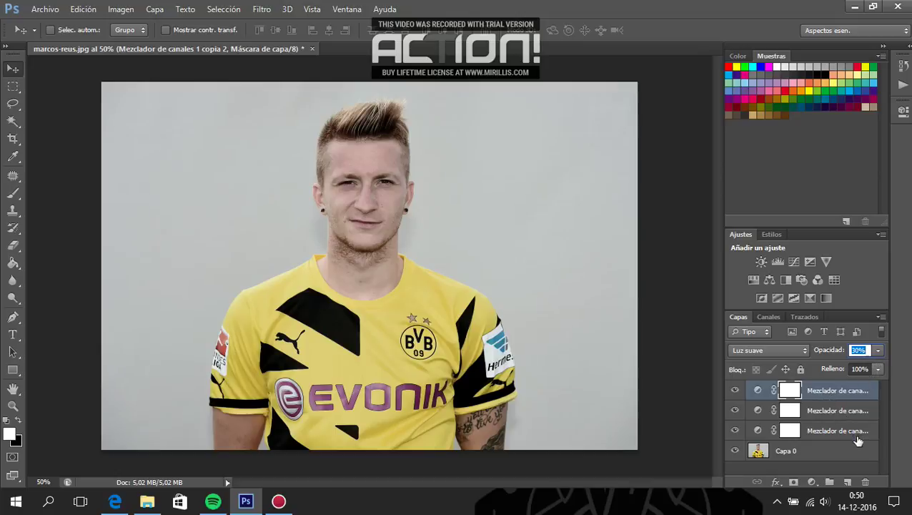
pyautogui.click(856, 406)
# - Group the three Mezclador de canales layers into Grupo 1 and add a layer mask
pyautogui.click(836, 393)
pyautogui.keyDown('shift'); pyautogui.click(833, 411); pyautogui.keyUp('shift')
pyautogui.keyDown('shift'); pyautogui.click(826, 429); pyautogui.keyUp('shift')
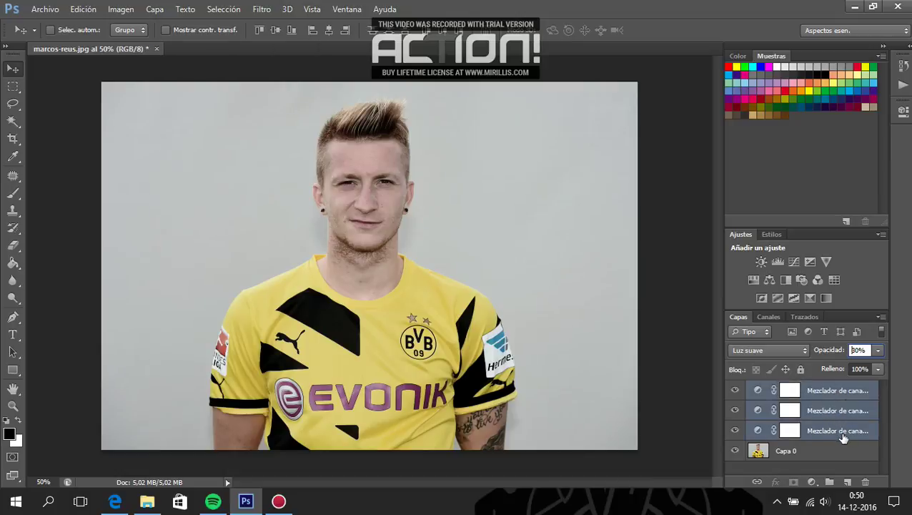
pyautogui.moveTo(841, 437); pyautogui.dragTo(830, 482)
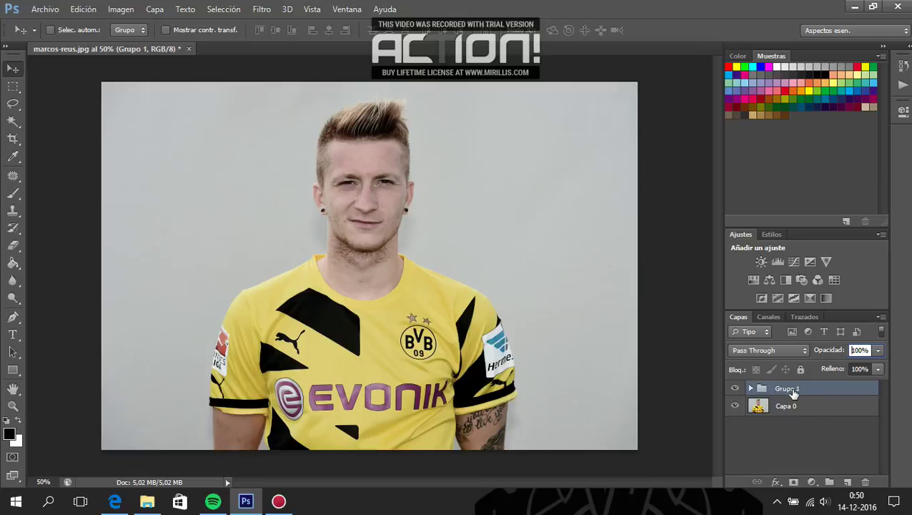
pyautogui.click(794, 482)
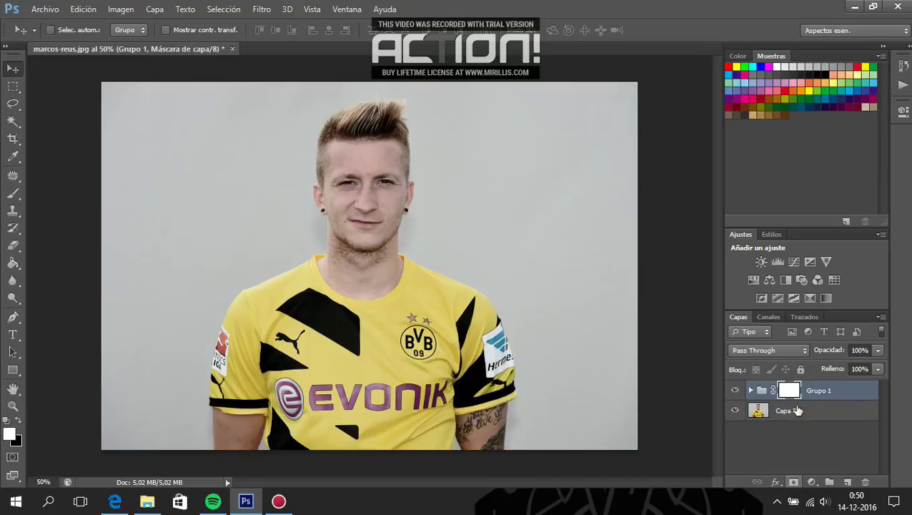
pyautogui.click(96, 10)
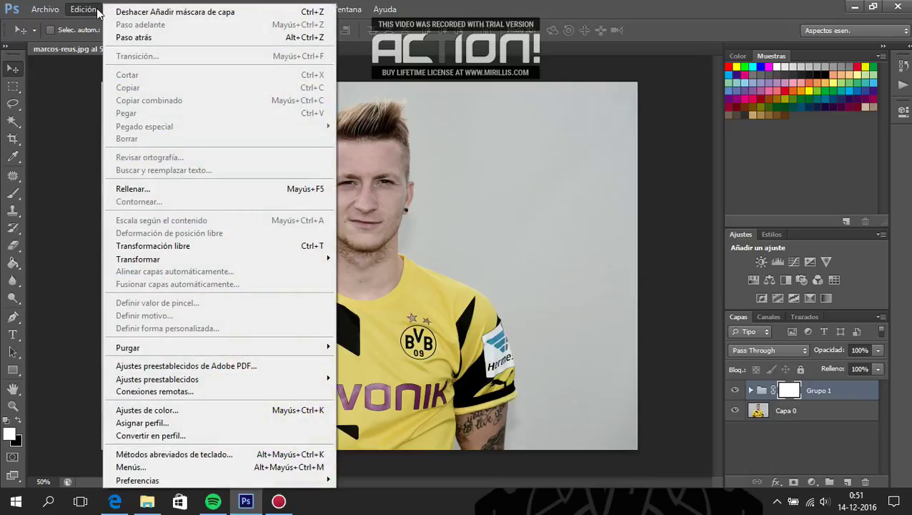
# - Fill Grupo 1's layer mask with Negro using Edición > Rellenar
pyautogui.click(152, 188)
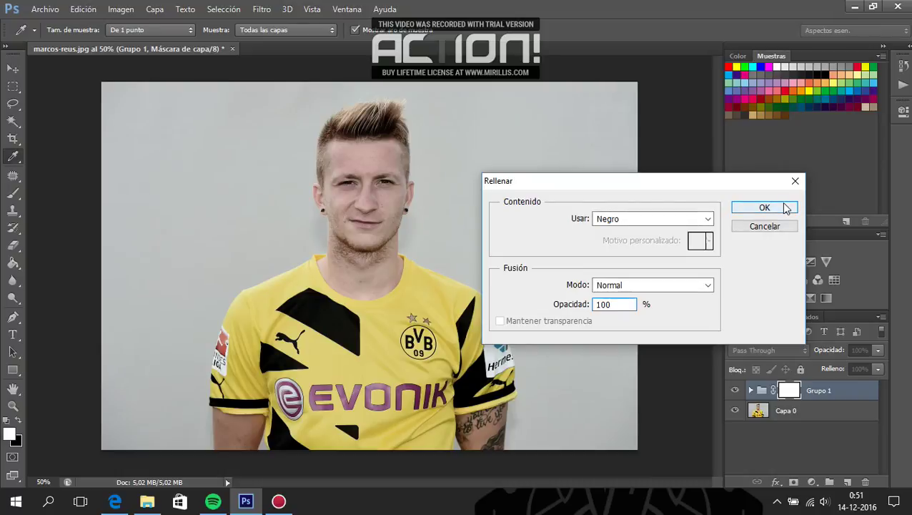
pyautogui.click(786, 206)
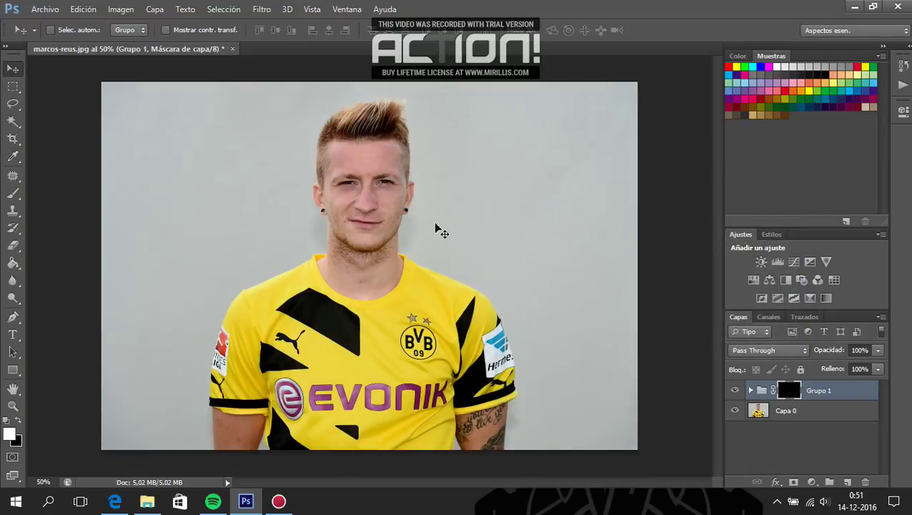
pyautogui.click(13, 193)
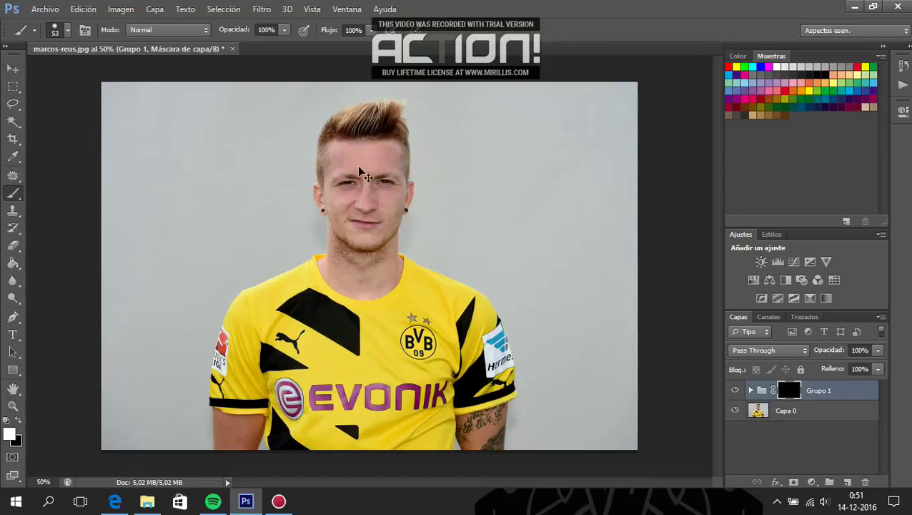
# - Brush white on Grupo 1's mask over the forehead, face and neck
pyautogui.keyDown('ctrl'); pyautogui.click(363, 182); pyautogui.keyUp('ctrl')
pyautogui.keyDown('ctrl'); pyautogui.click(361, 192); pyautogui.keyUp('ctrl')
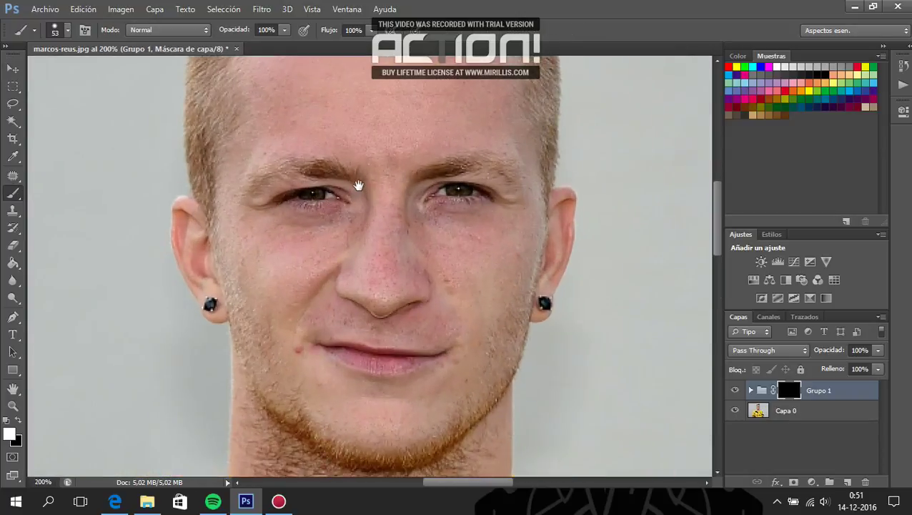
pyautogui.keyDown('alt'); pyautogui.click(351, 205); pyautogui.keyUp('alt')
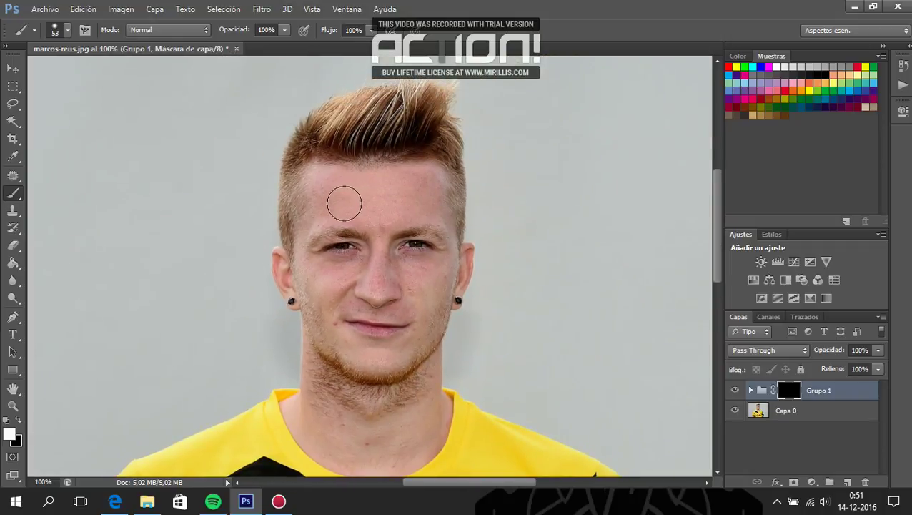
pyautogui.moveTo(344, 198)
pyautogui.mouseDown()
pyautogui.moveTo(414, 180)
pyautogui.moveTo(316, 178)
pyautogui.moveTo(319, 199)
pyautogui.moveTo(367, 208)
pyautogui.moveTo(380, 222)
pyautogui.moveTo(422, 205)
pyautogui.moveTo(431, 187)
pyautogui.moveTo(434, 206)
pyautogui.moveTo(372, 255)
pyautogui.moveTo(379, 240)
pyautogui.moveTo(372, 270)
pyautogui.moveTo(381, 271)
pyautogui.moveTo(346, 285)
pyautogui.moveTo(366, 270)
pyautogui.moveTo(305, 248)
pyautogui.moveTo(305, 209)
pyautogui.moveTo(310, 195)
pyautogui.moveTo(326, 299)
pyautogui.moveTo(315, 291)
pyautogui.moveTo(335, 346)
pyautogui.moveTo(417, 361)
pyautogui.moveTo(439, 261)
pyautogui.moveTo(417, 207)
pyautogui.moveTo(417, 274)
pyautogui.moveTo(395, 265)
pyautogui.moveTo(326, 271)
pyautogui.moveTo(379, 279)
pyautogui.moveTo(408, 305)
pyautogui.moveTo(355, 315)
pyautogui.moveTo(402, 310)
pyautogui.mouseUp()
pyautogui.scroll(-2, 422, 295)
pyautogui.moveTo(350, 371)
pyautogui.mouseDown()
pyautogui.moveTo(309, 376)
pyautogui.moveTo(320, 382)
pyautogui.moveTo(307, 367)
pyautogui.moveTo(340, 404)
pyautogui.moveTo(375, 417)
pyautogui.moveTo(413, 411)
pyautogui.moveTo(443, 383)
pyautogui.moveTo(441, 367)
pyautogui.moveTo(322, 405)
pyautogui.moveTo(303, 376)
pyautogui.moveTo(330, 352)
pyautogui.mouseUp()
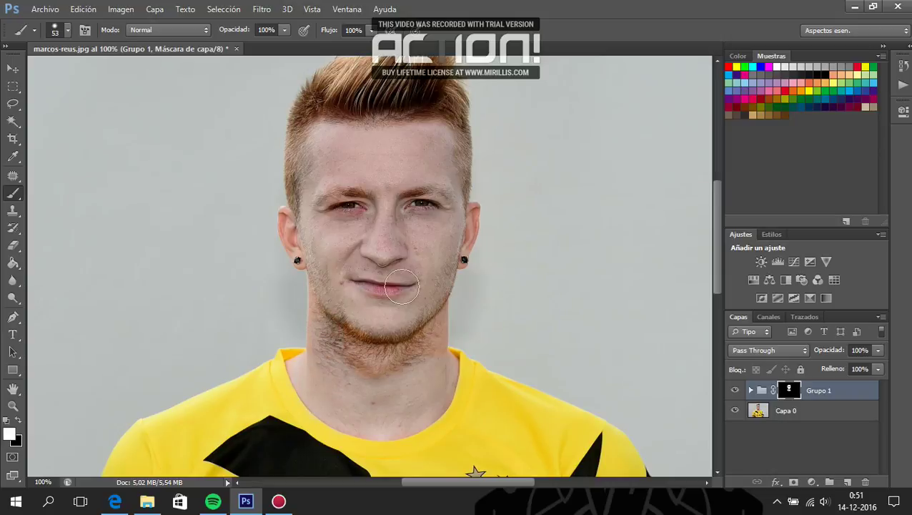
pyautogui.keyDown('alt'); pyautogui.click(398, 281); pyautogui.keyUp('alt')
pyautogui.keyDown('alt'); pyautogui.click(398, 281); pyautogui.keyUp('alt')
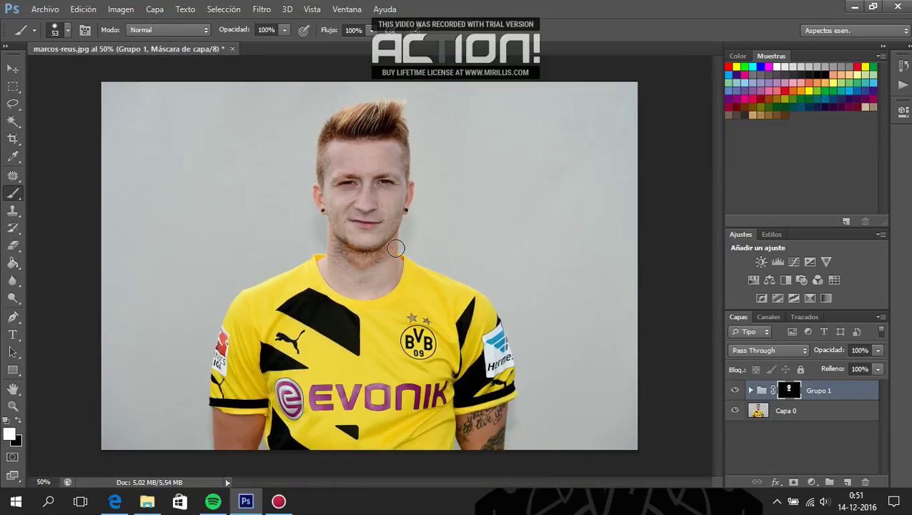